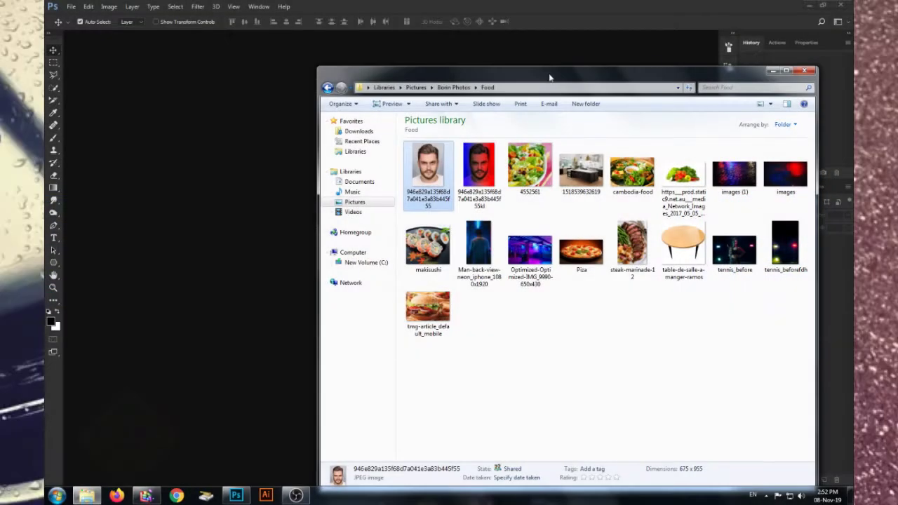
Open the bearded man's portrait from the Food folder in Photoshop and duplicate its Background layer.
drag(551, 78, 590, 127)
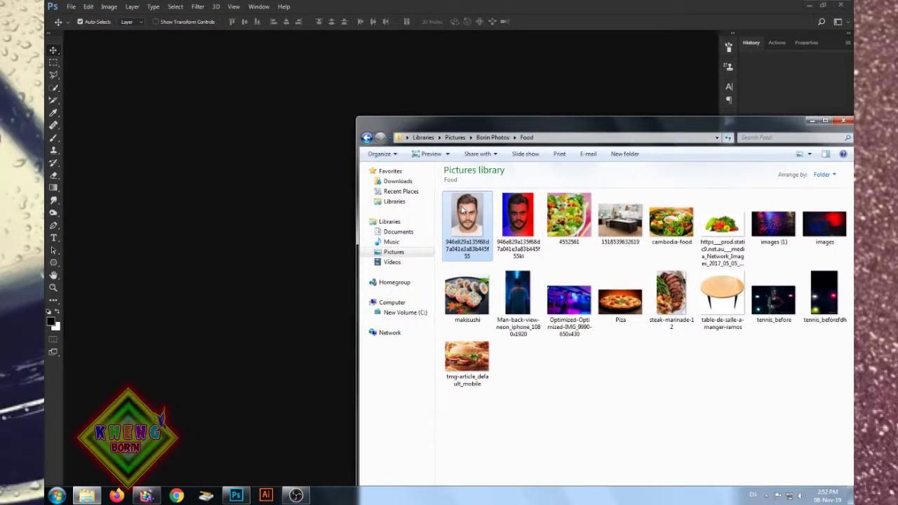
mouse_move(463, 211)
mouse_down()
mouse_move(284, 184)
mouse_move(289, 174)
mouse_up()
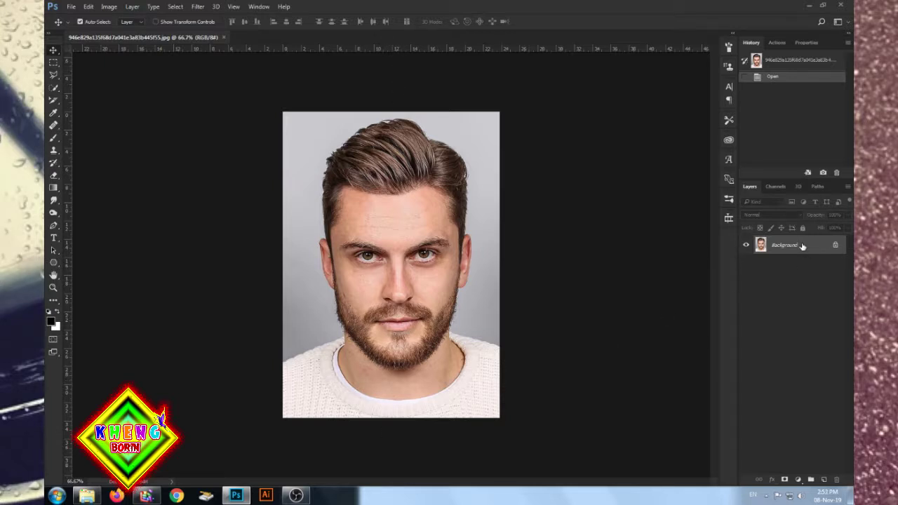
drag(802, 245, 825, 480)
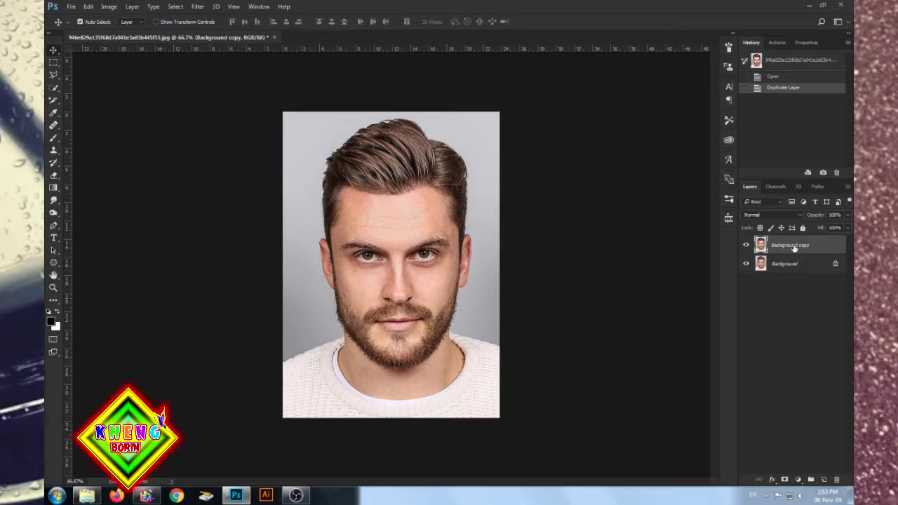
Zoom in on the forehead and bring up the healing tools flyout.
scroll(435, 240, up, 2)
scroll(395, 217, up, 3)
scroll(353, 192, down, 1)
scroll(358, 188, up, 1)
scroll(355, 186, up, 2)
scroll(315, 203, down, 1)
scroll(295, 192, up, 1)
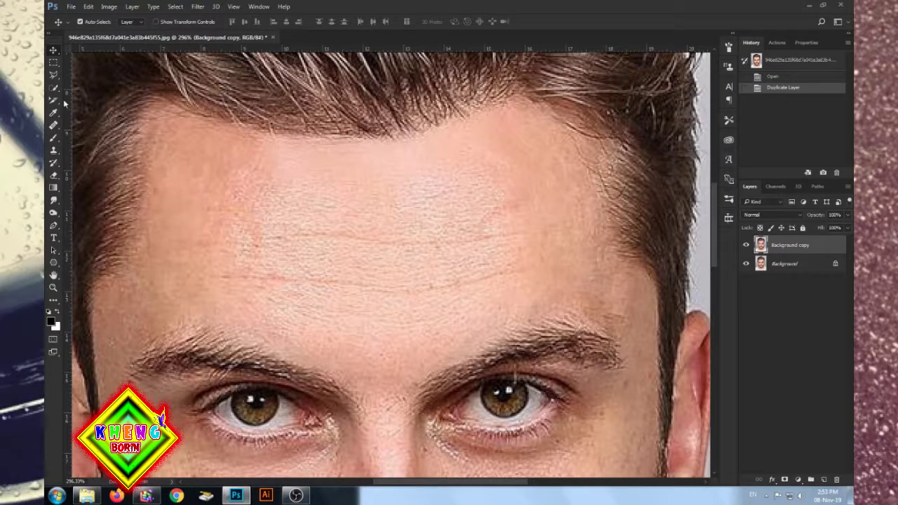
click(53, 125)
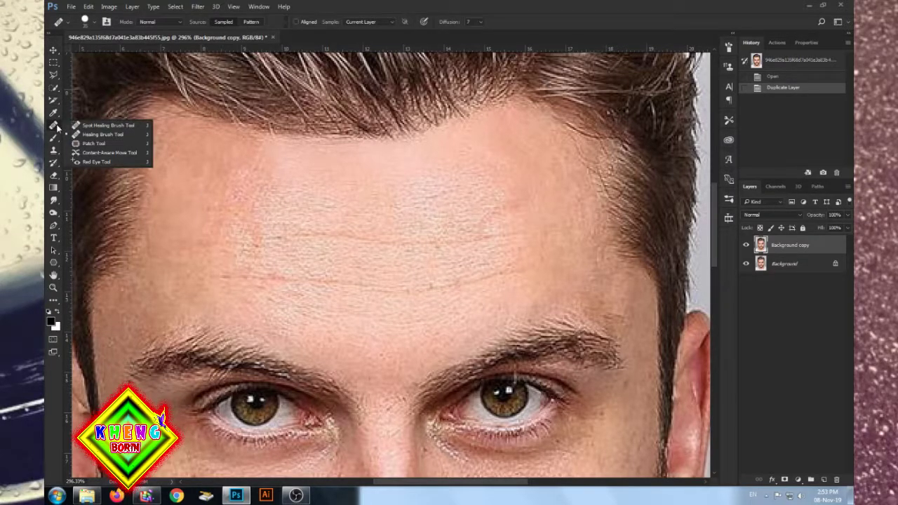
With the Healing Brush sampling clean skin, smooth the right and mid-forehead wrinkles.
click(103, 134)
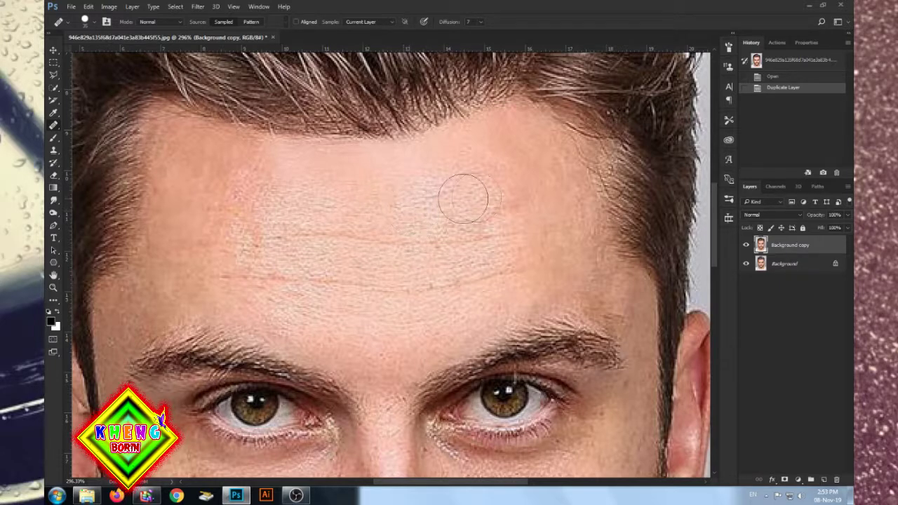
alt+click(513, 188)
mouse_move(492, 193)
mouse_down()
mouse_move(455, 198)
mouse_move(459, 179)
mouse_move(451, 222)
mouse_move(445, 187)
mouse_move(365, 195)
mouse_up()
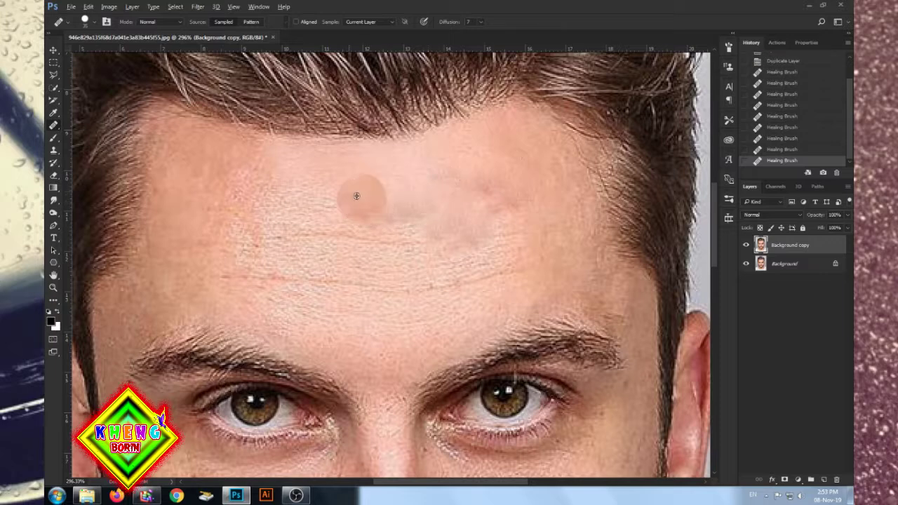
alt+click(189, 201)
drag(236, 195, 320, 241)
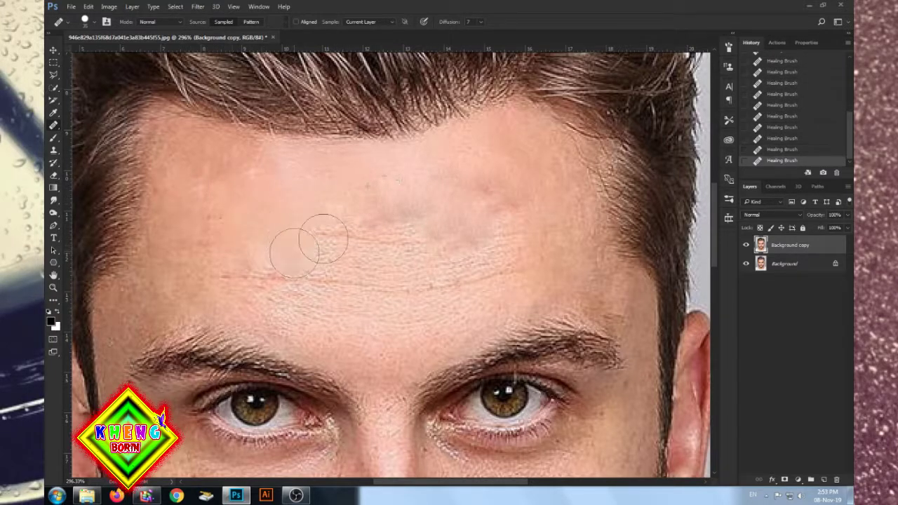
Heal the remaining bumps and wrinkles on the upper and lower forehead.
drag(324, 205, 386, 234)
drag(449, 232, 473, 275)
mouse_move(351, 281)
mouse_down()
mouse_move(317, 264)
mouse_move(226, 265)
mouse_move(241, 281)
mouse_move(295, 295)
mouse_up()
alt+click(435, 243)
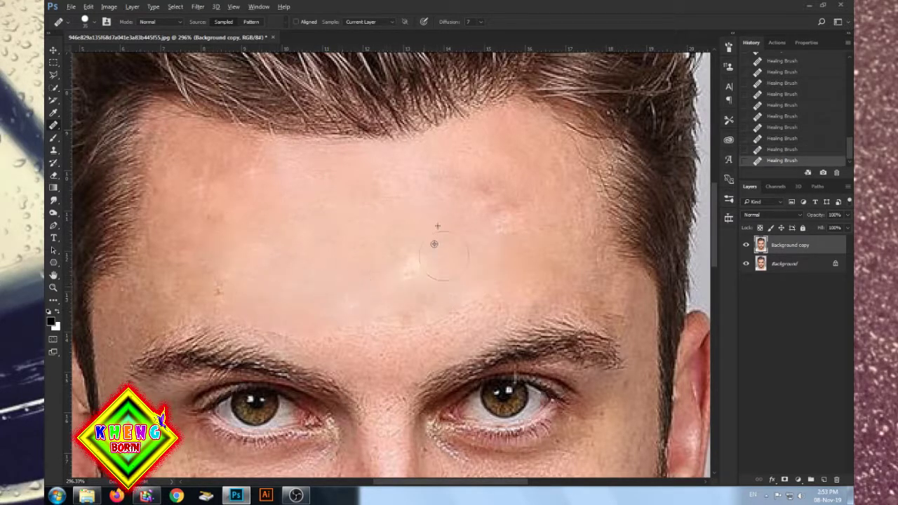
drag(407, 297, 500, 305)
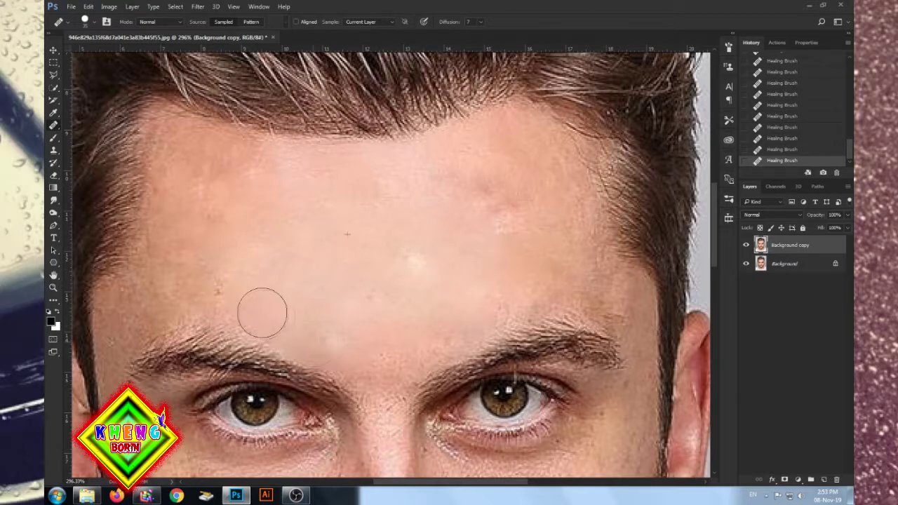
scroll(345, 286, down, 5)
scroll(369, 262, down, 2)
scroll(344, 341, up, 3)
scroll(393, 295, down, 1)
scroll(425, 270, up, 1)
scroll(435, 285, up, 2)
scroll(449, 302, up, 1)
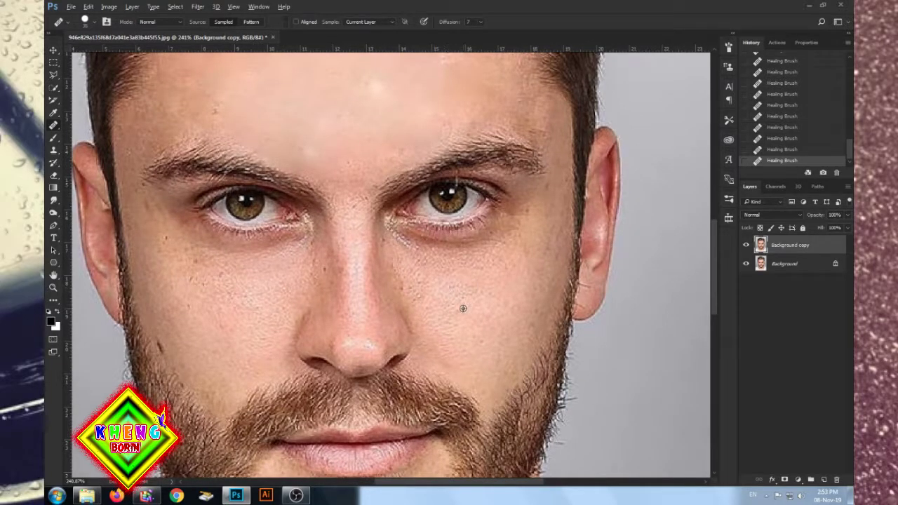
Sample cheek skin and heal across the right cheek beside the nose.
alt+click(515, 294)
click(399, 272)
drag(400, 272, 456, 324)
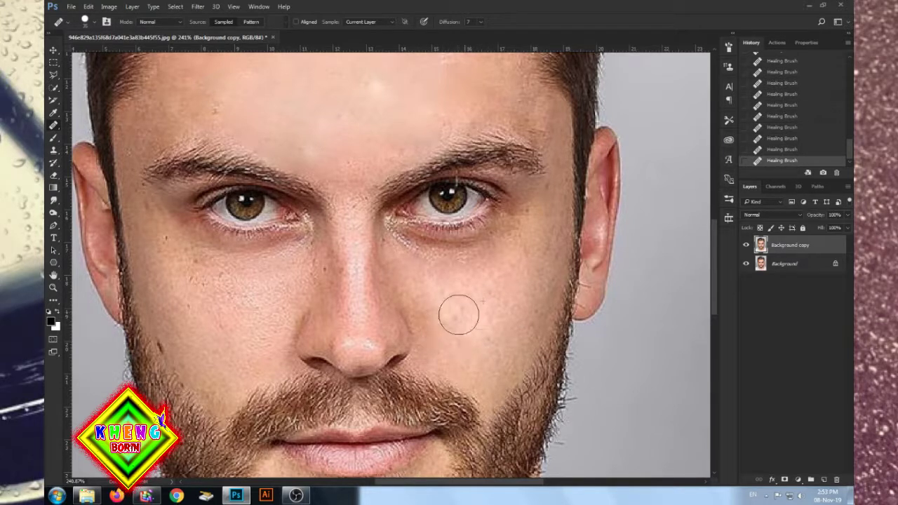
drag(457, 304, 492, 349)
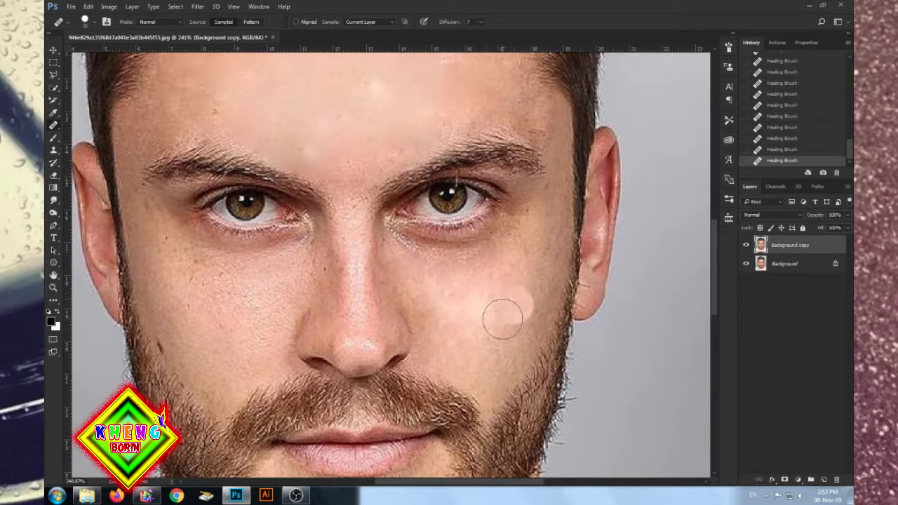
Fit the whole face in view and heal a spot at the upper-right hairline.
key(ctrl+0)
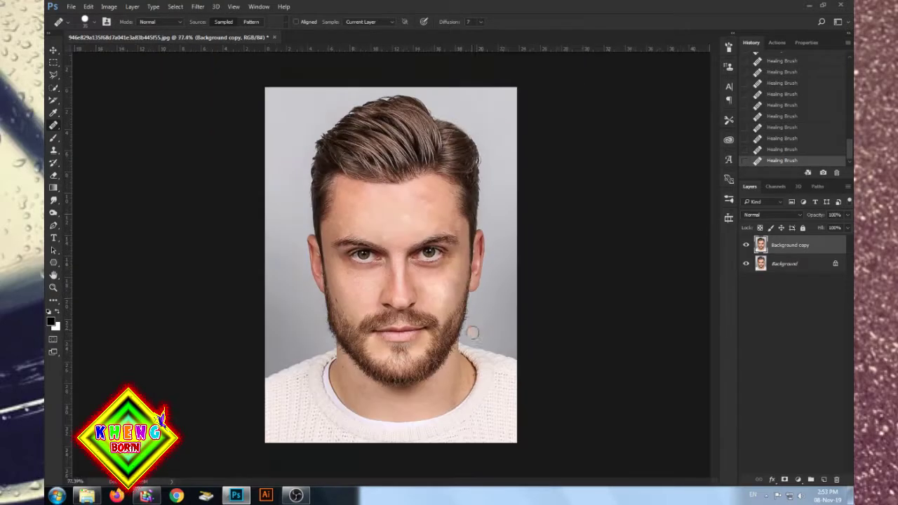
scroll(376, 240, up, 2)
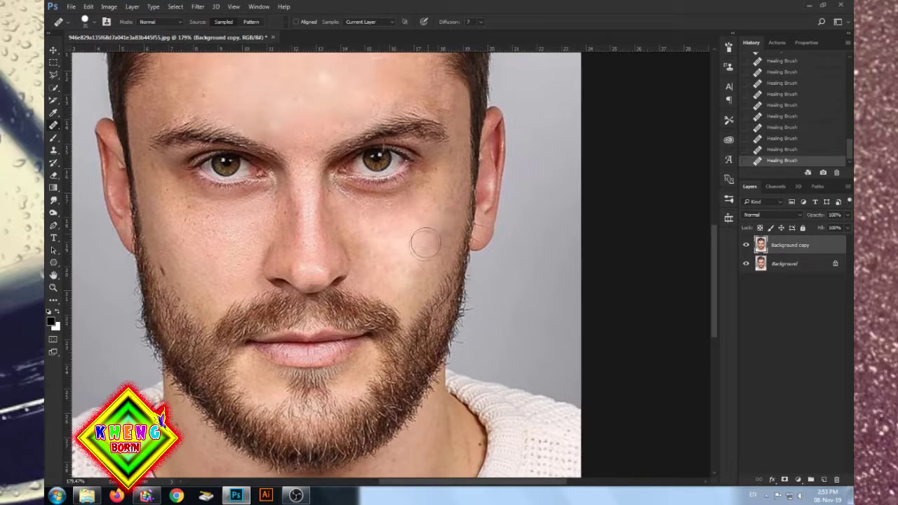
scroll(407, 235, down, 2)
scroll(323, 238, up, 2)
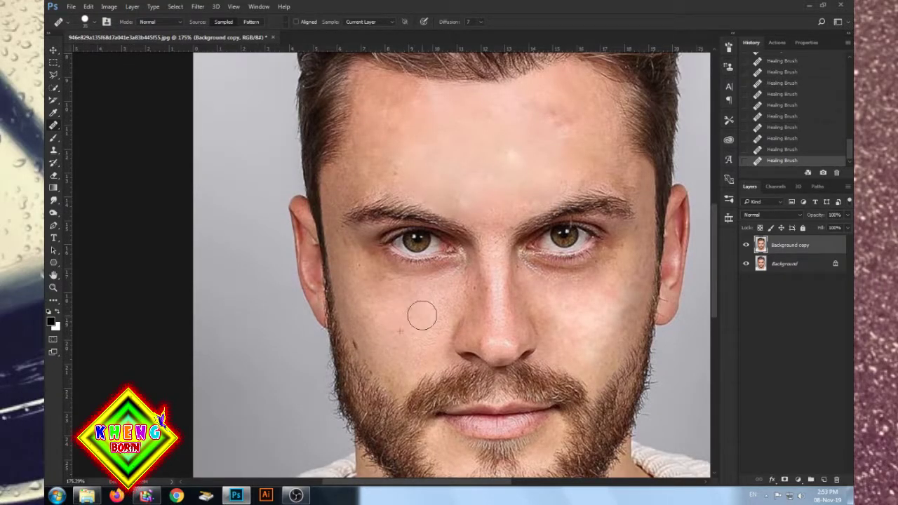
scroll(414, 340, down, 1)
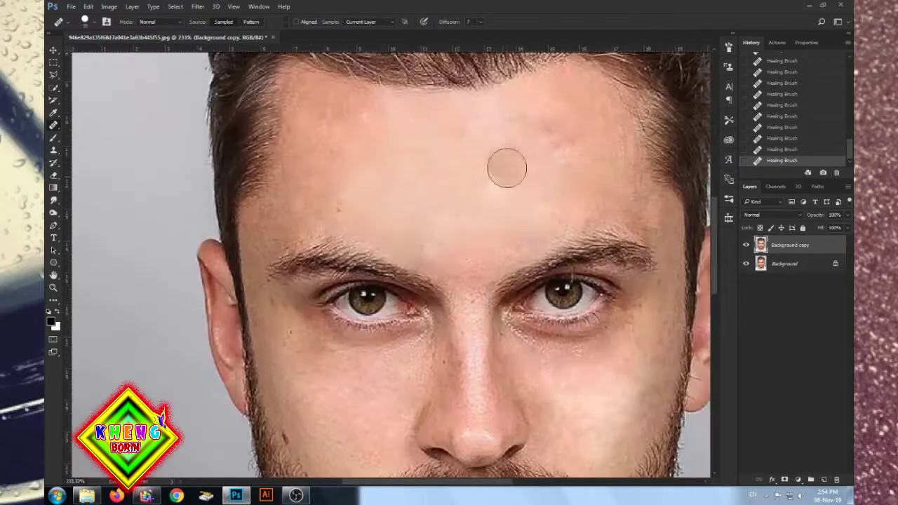
scroll(506, 166, up, 2)
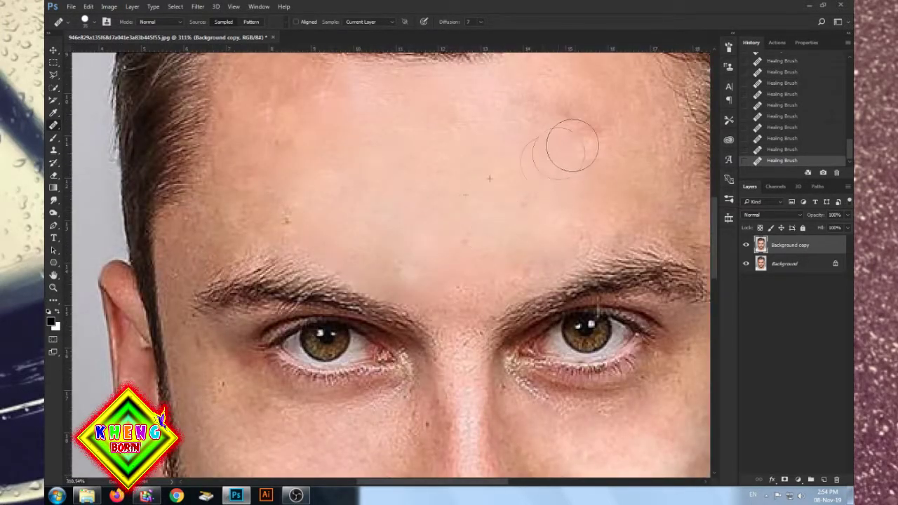
click(662, 194)
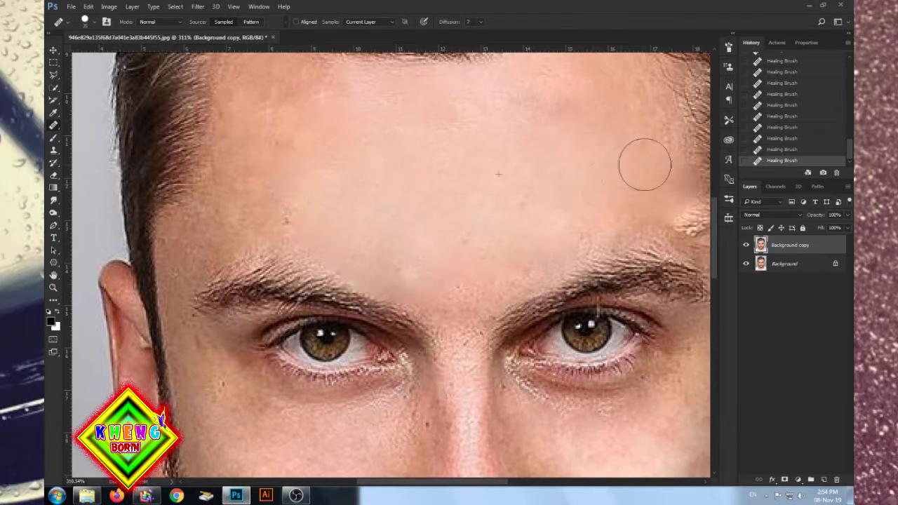
Undo and redo the last healing strokes, then add an empty Layer 1 above the copy.
scroll(621, 176, down, 2)
key(ctrl+alt+z)
key(ctrl+alt+z)
key(ctrl+alt+z)
key(ctrl+alt+z)
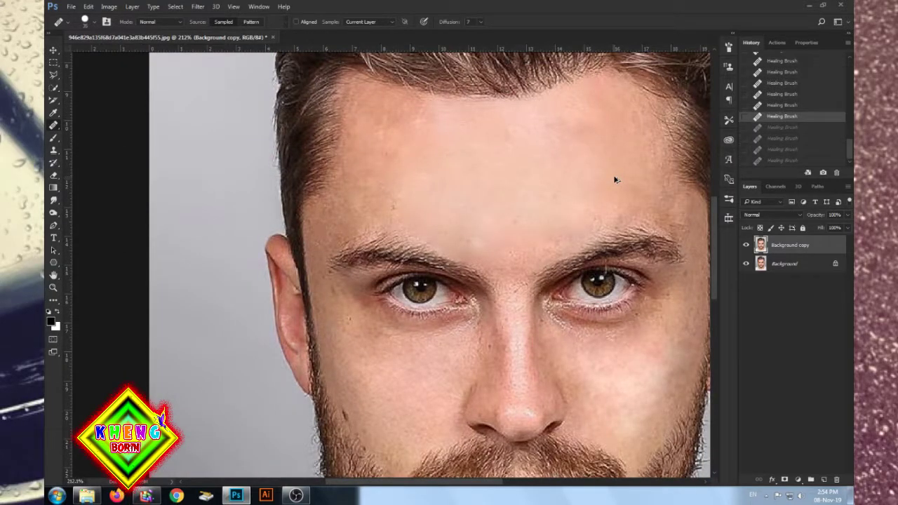
scroll(491, 151, down, 2)
scroll(463, 160, down, 2)
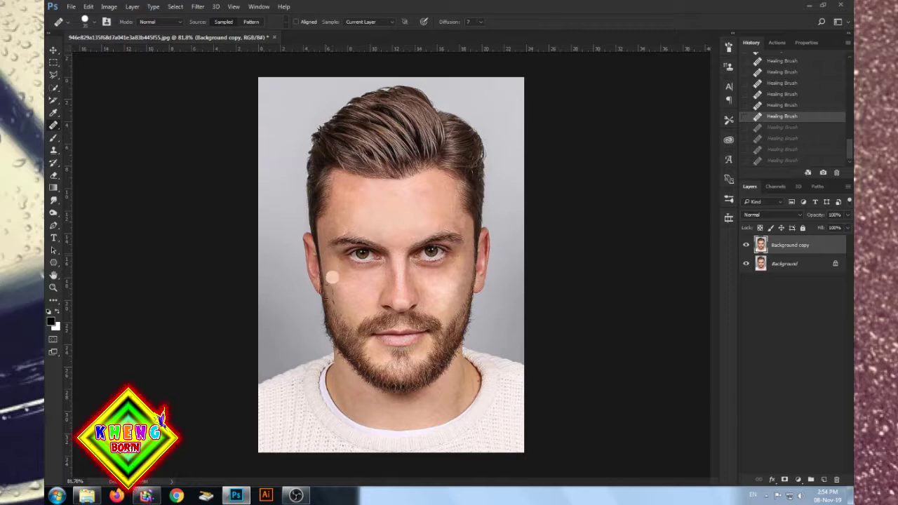
scroll(355, 347, up, 3)
scroll(333, 259, up, 2)
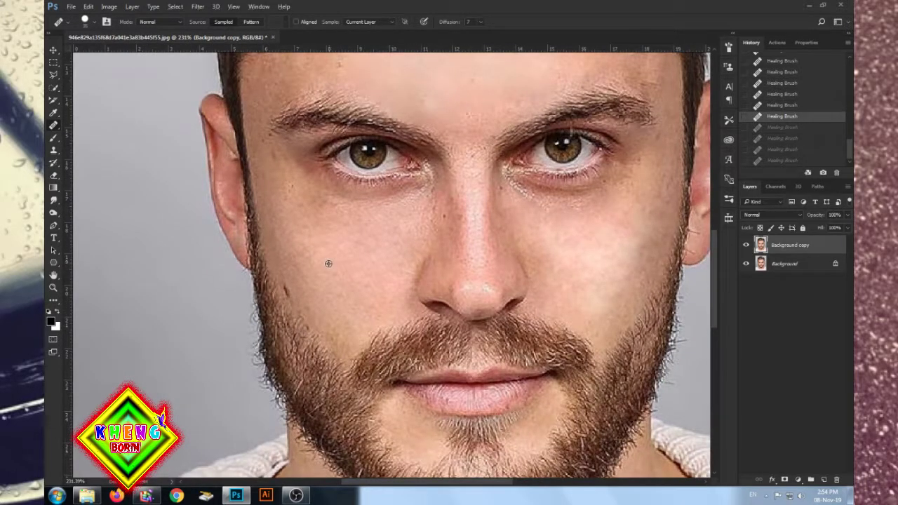
key(ctrl+shift+z)
key(ctrl+shift+z)
key(ctrl+shift+z)
scroll(330, 293, down, 2)
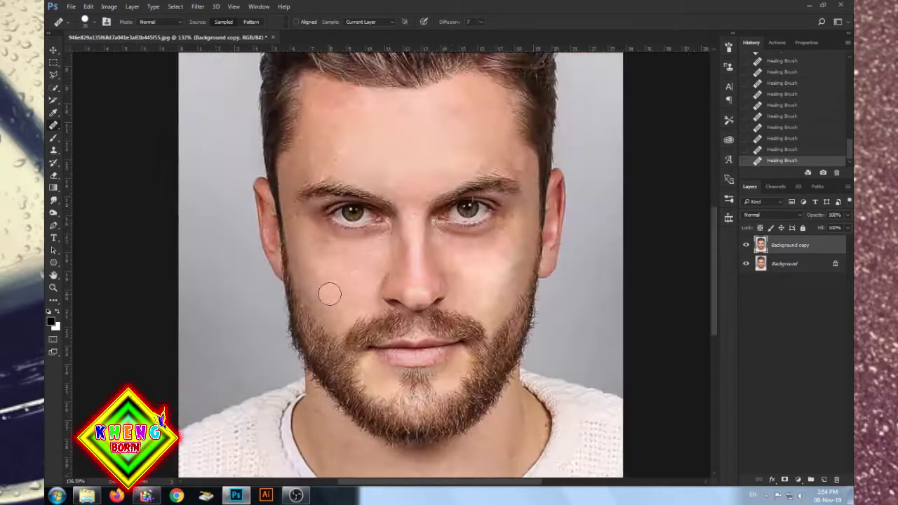
scroll(330, 293, down, 2)
scroll(330, 293, down, 1)
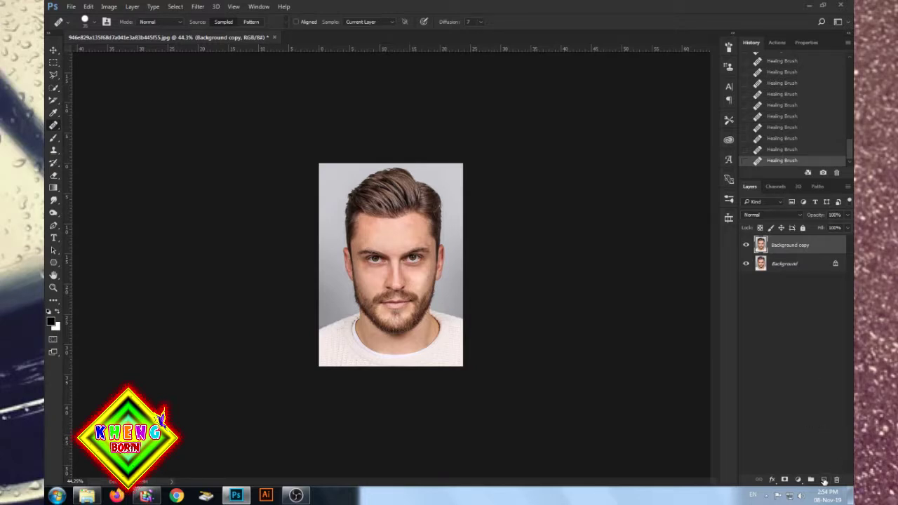
click(826, 480)
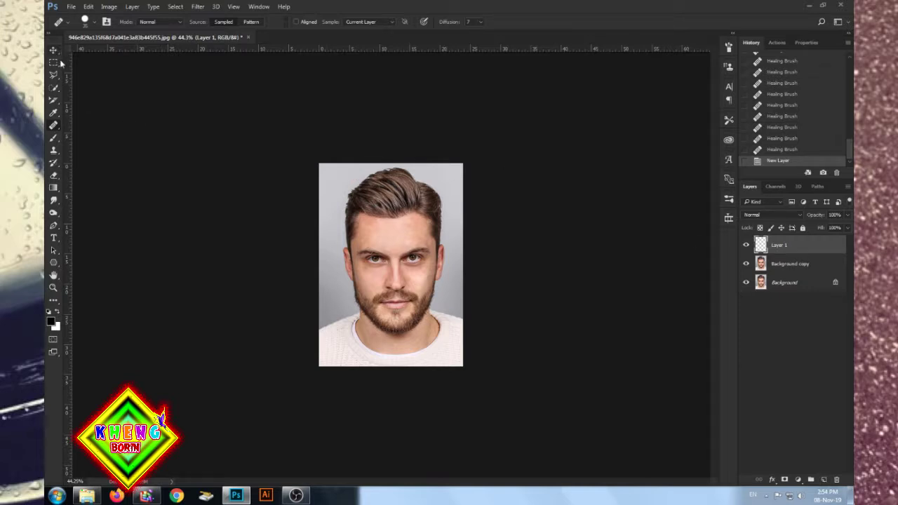
Select the Gradient Tool, place a vertical guide down the face's centre, and open the gradient editor.
click(52, 188)
right_click(56, 189)
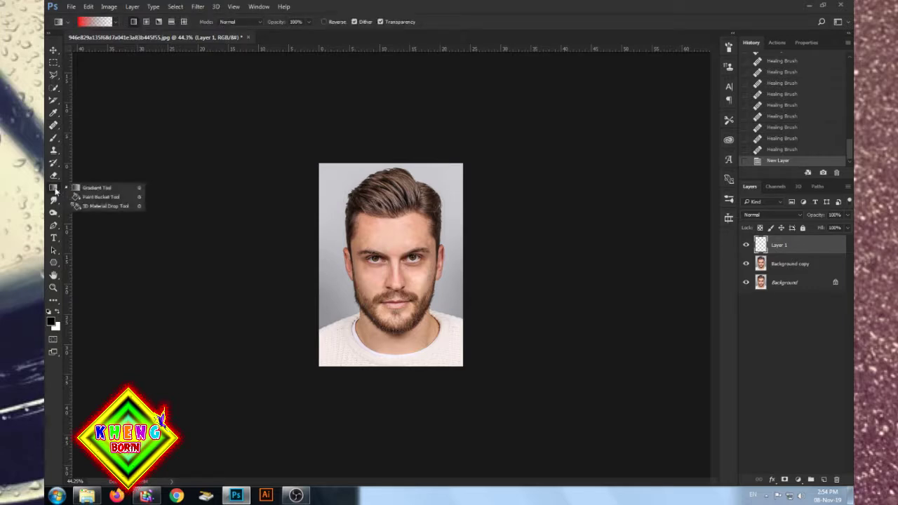
click(84, 187)
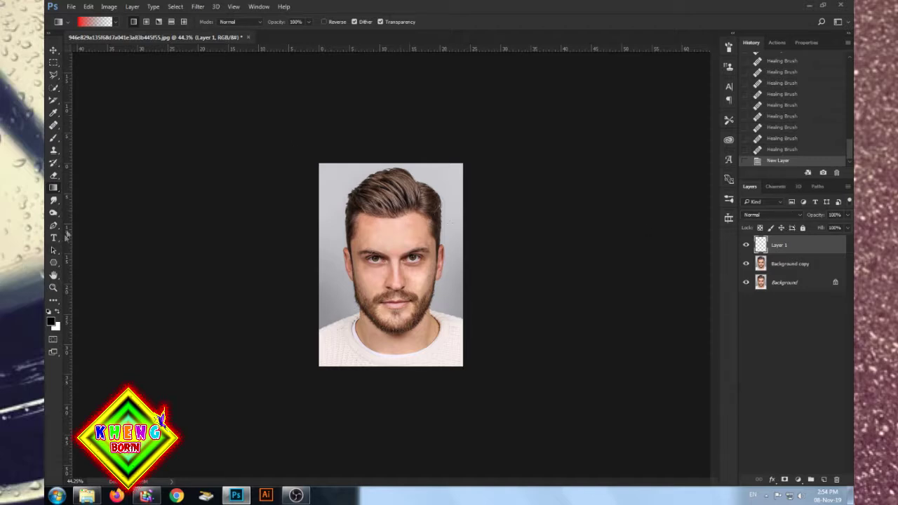
drag(68, 212, 397, 226)
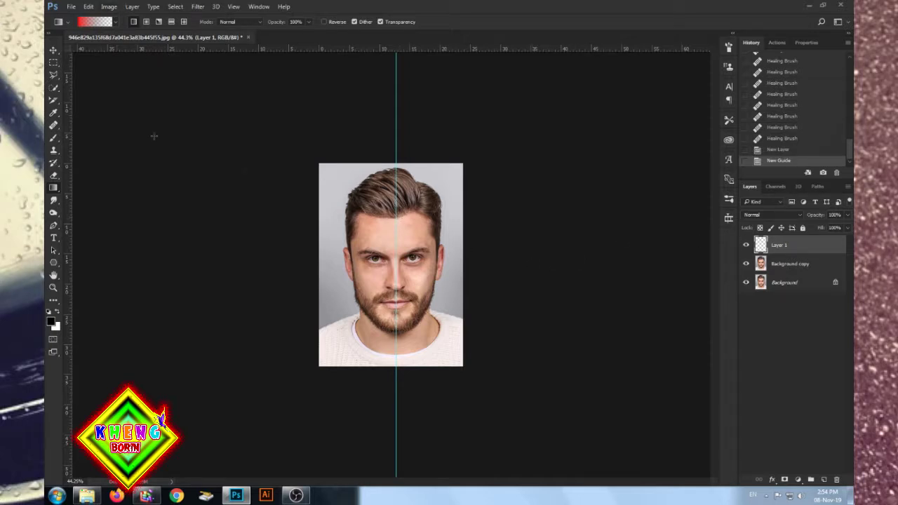
click(95, 22)
Set the gradient's left stop to pink-red for a red-to-transparent gradient.
click(99, 183)
click(135, 221)
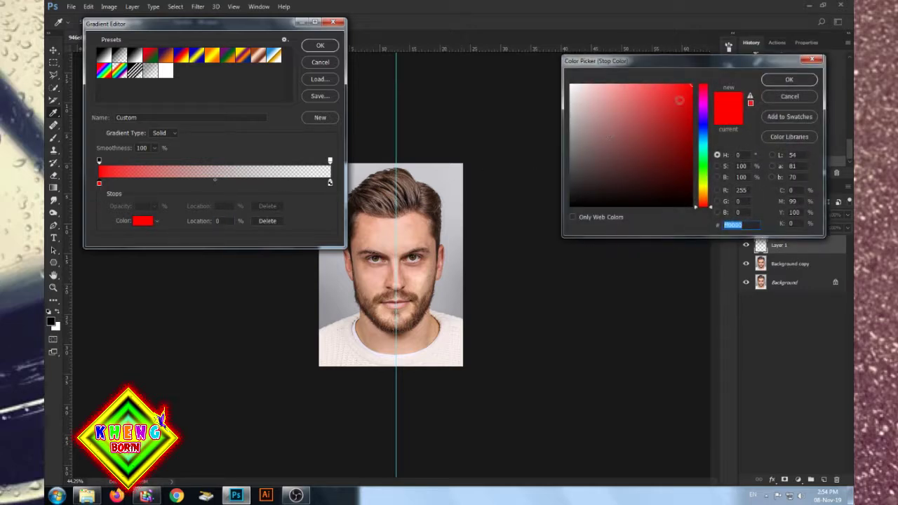
click(702, 92)
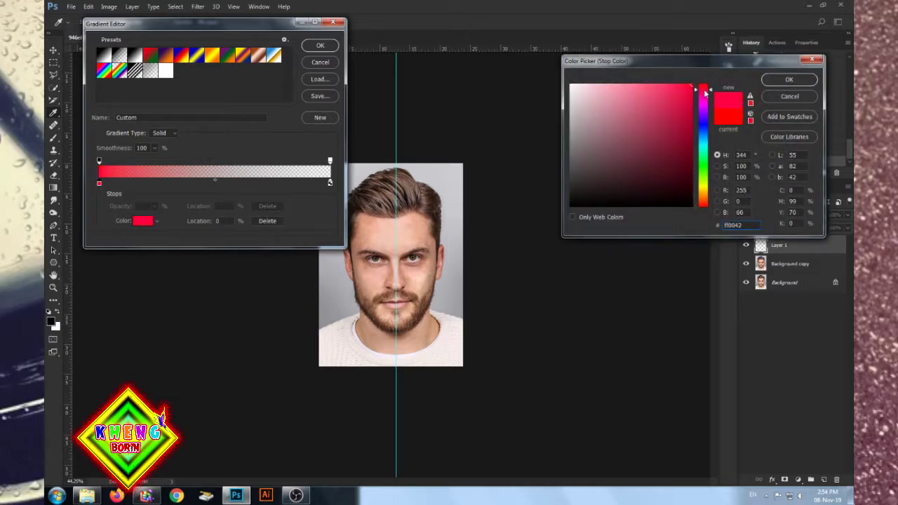
click(788, 79)
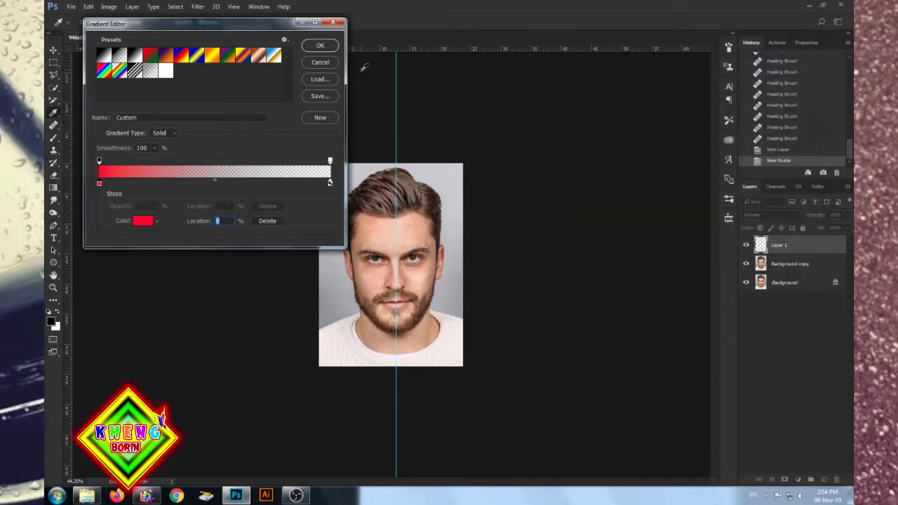
click(324, 46)
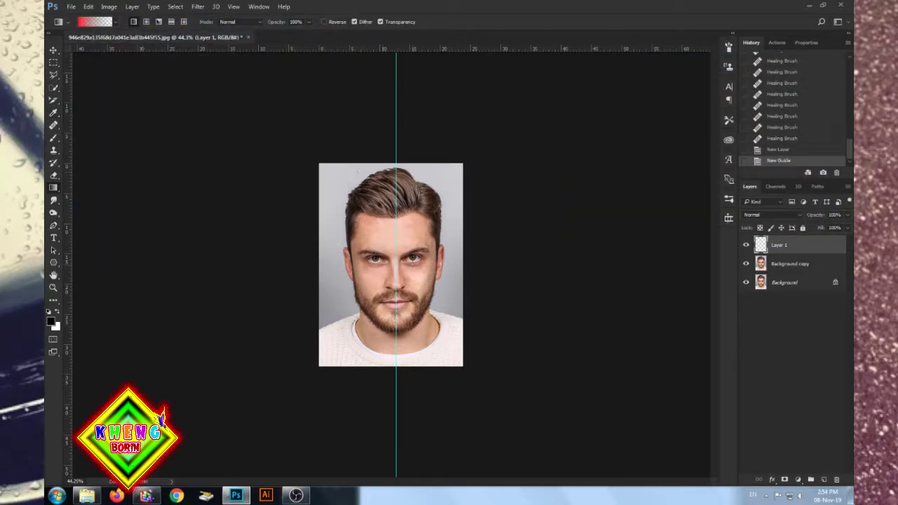
On Layer 1, draw the red gradient from the right edge toward the centre guide, redrawing it once.
key(ctrl+plus)
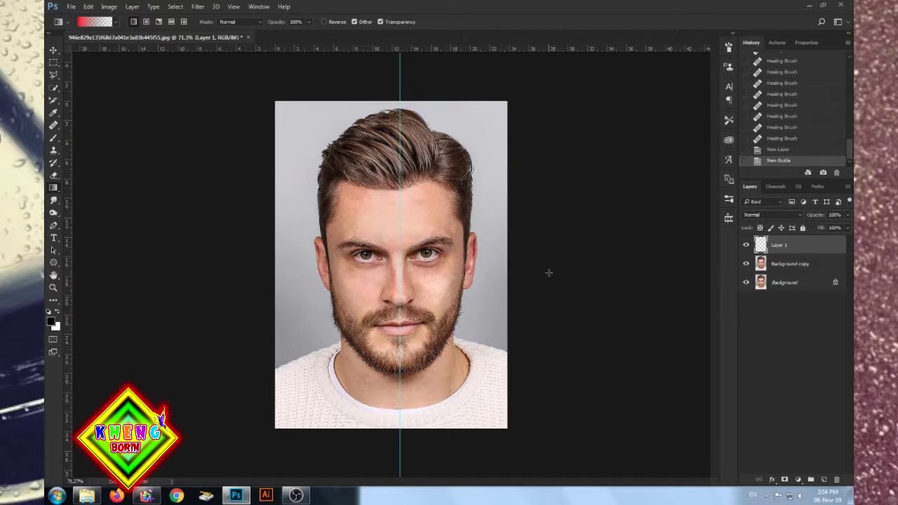
drag(441, 260, 269, 259)
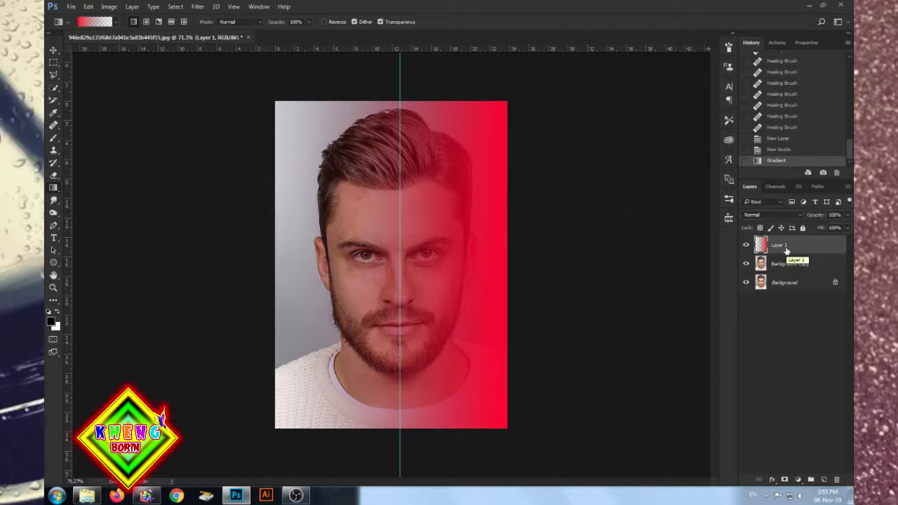
key(ctrl+z)
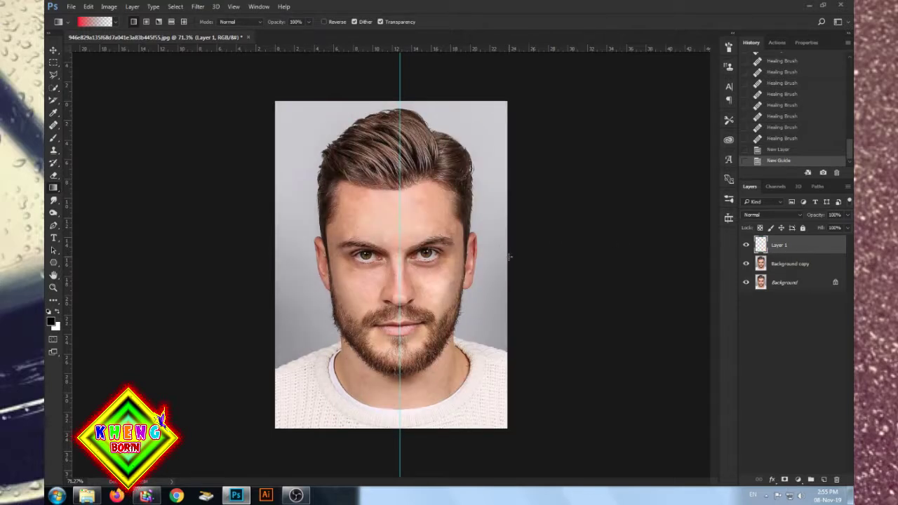
drag(397, 260, 343, 258)
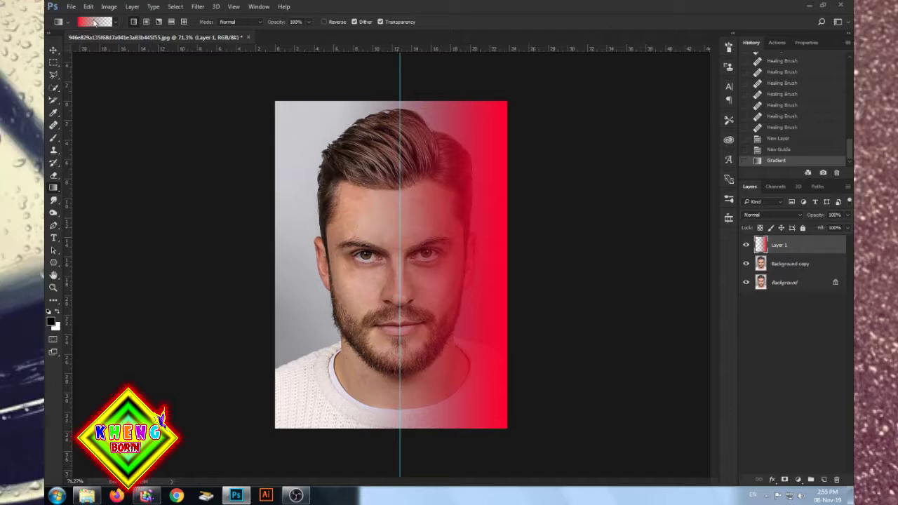
Change the gradient's left stop to blue #0030ff, fading to transparent.
click(95, 21)
click(99, 185)
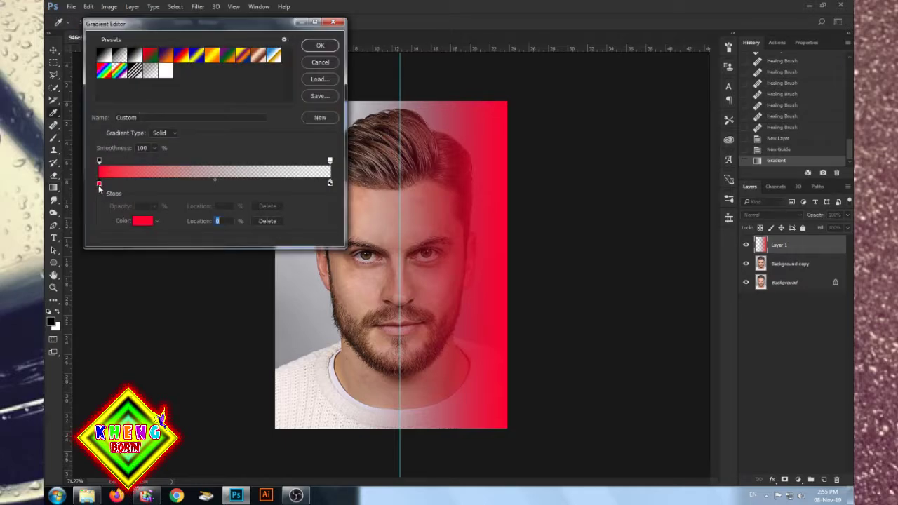
click(143, 222)
drag(705, 110, 705, 133)
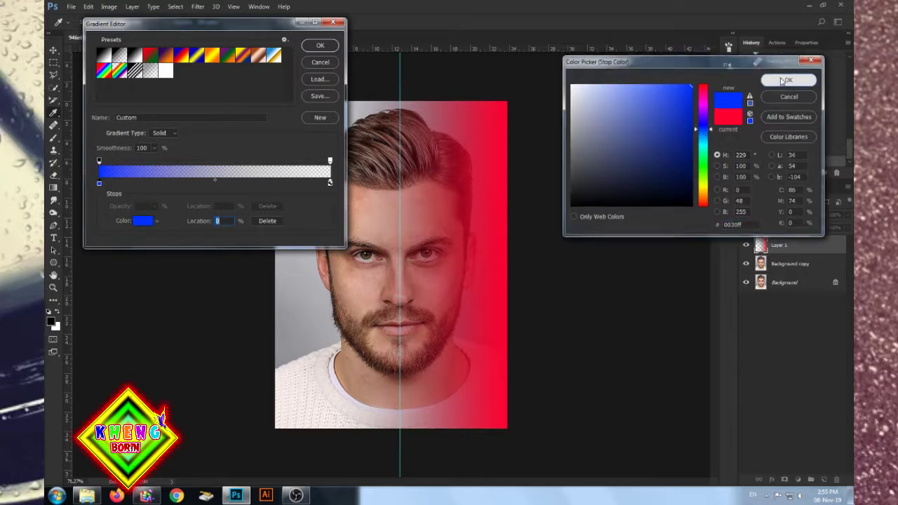
click(784, 80)
click(320, 45)
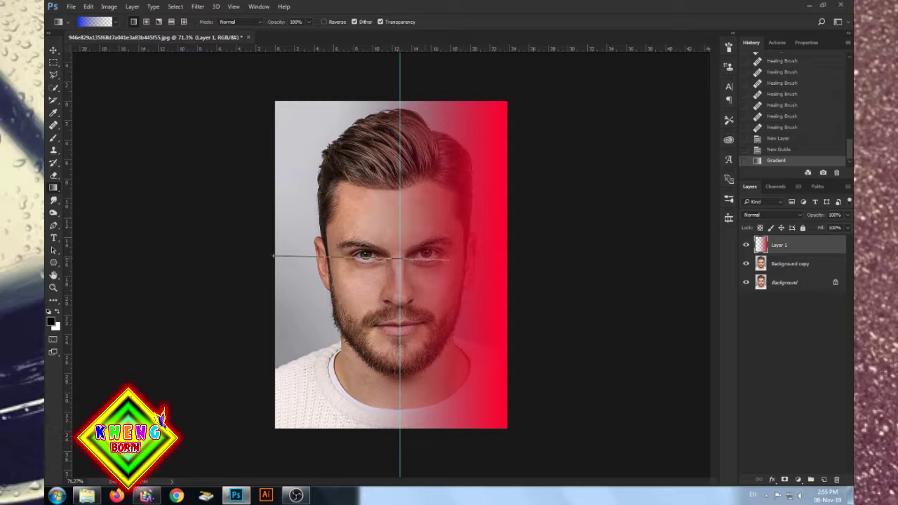
Draw the blue gradient on Layer 1 from the portrait's left edge toward the centre.
drag(355, 257, 453, 261)
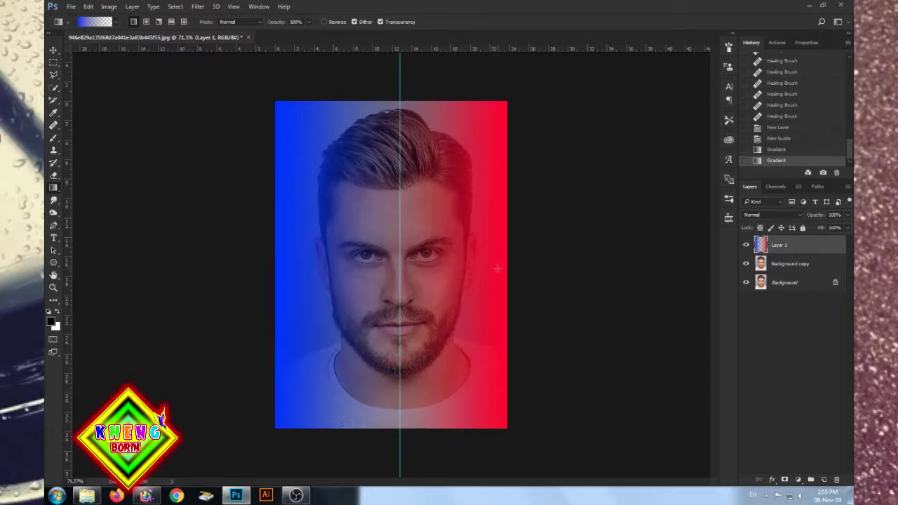
click(797, 216)
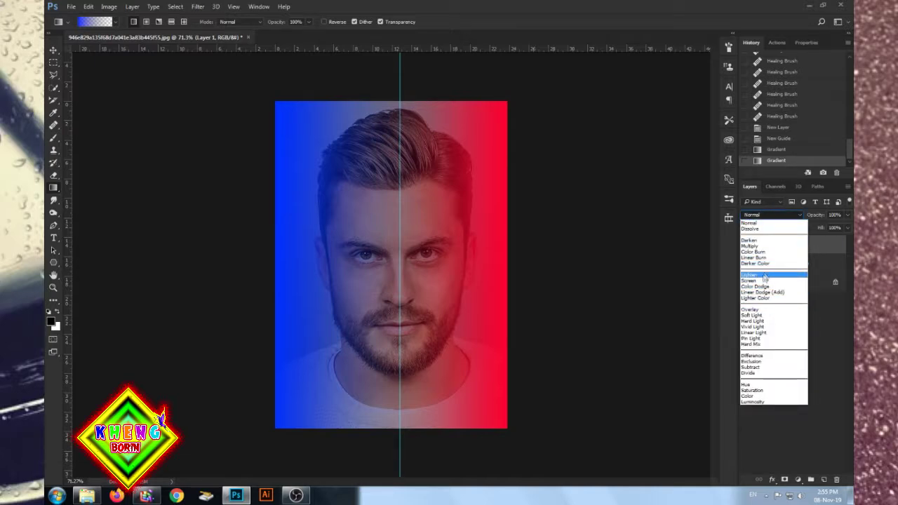
Set Layer 1's blend mode to Multiply, briefly trying other modes first.
click(763, 246)
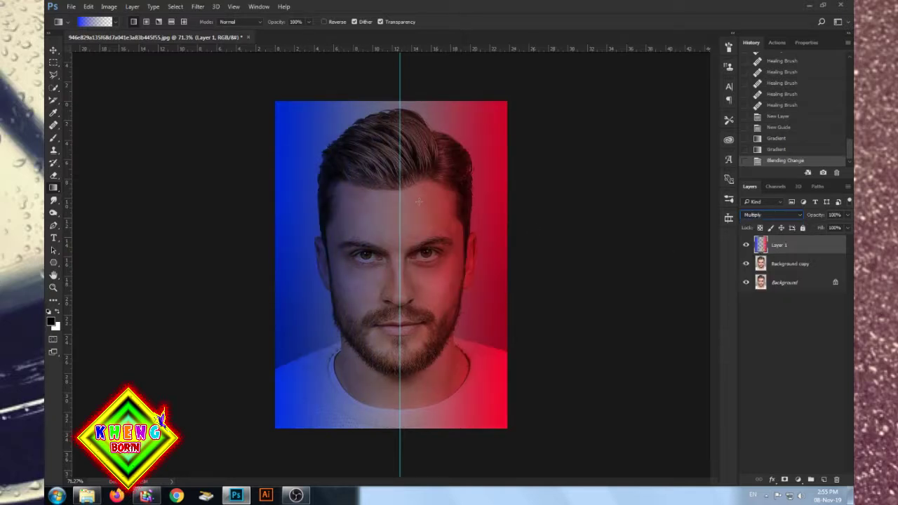
key(Down)
key(Down)
key(Down)
key(Down)
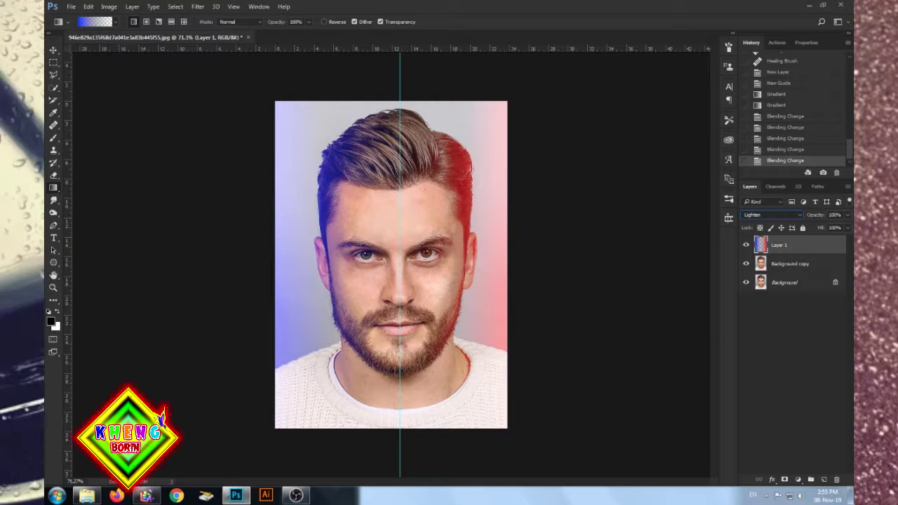
click(782, 216)
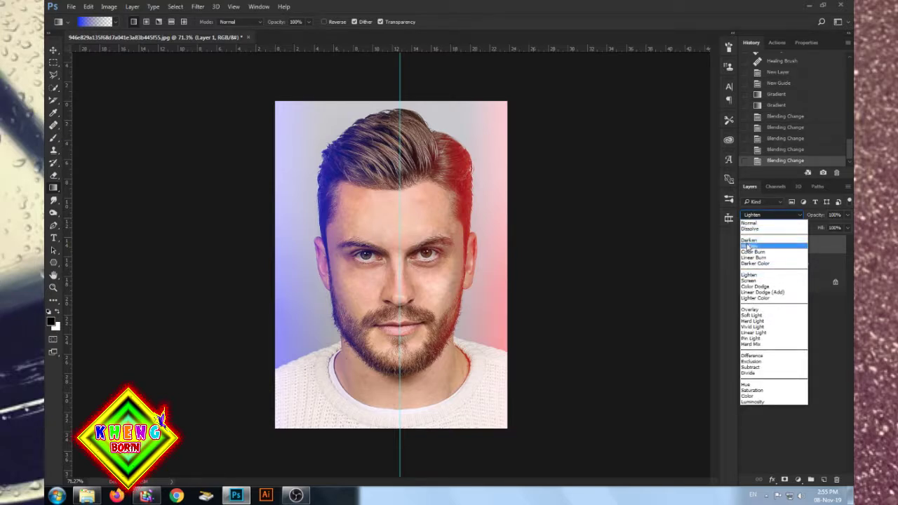
click(752, 246)
Switch to the Rectangular Marquee tool and stamp all visible layers into a new Layer 2.
click(53, 50)
click(53, 63)
scroll(470, 248, up, 2)
scroll(471, 248, up, 1)
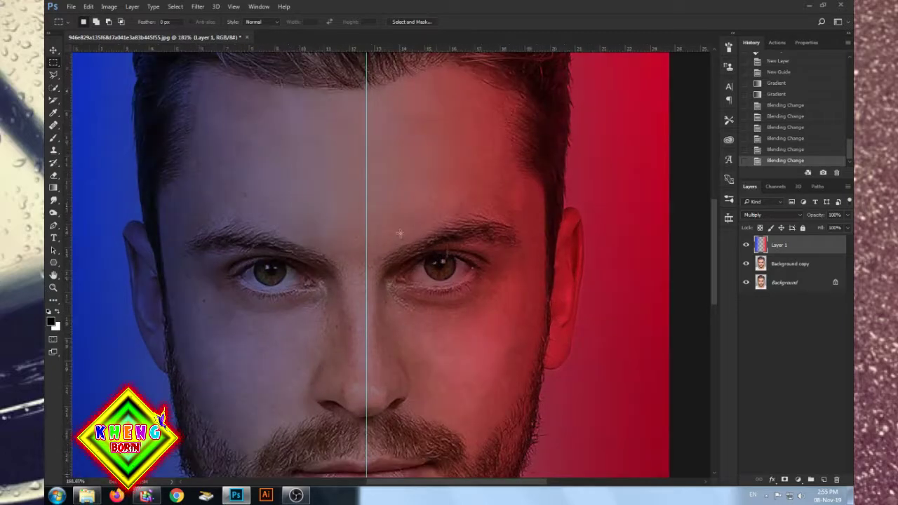
scroll(421, 239, down, 3)
scroll(400, 234, down, 2)
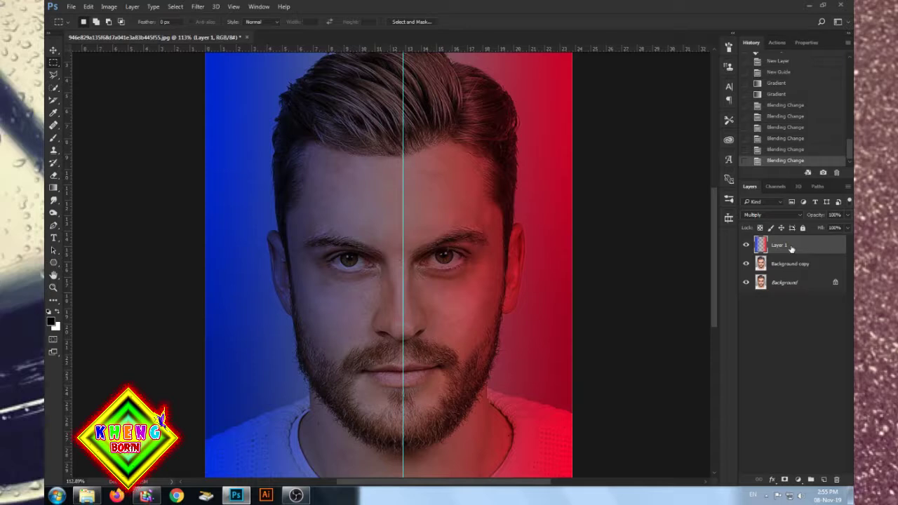
key(ctrl+shift+alt+e)
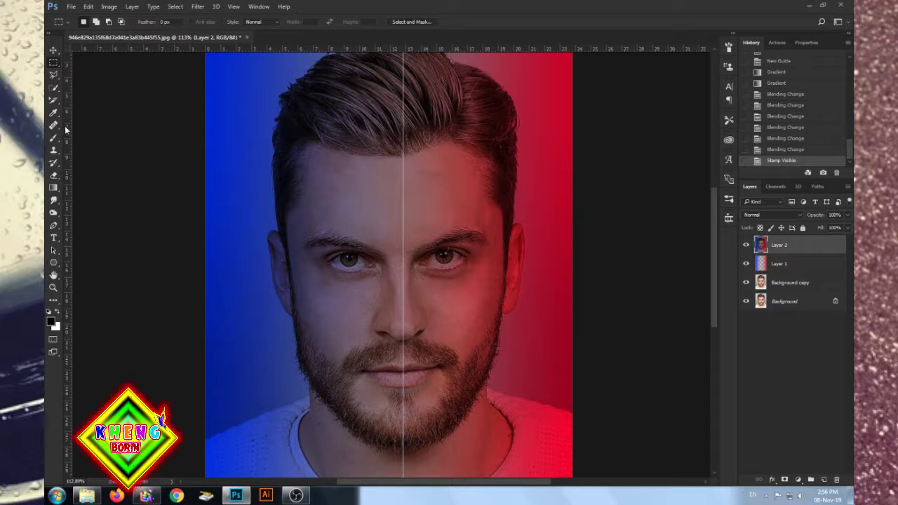
Open the Filter menu.
click(204, 6)
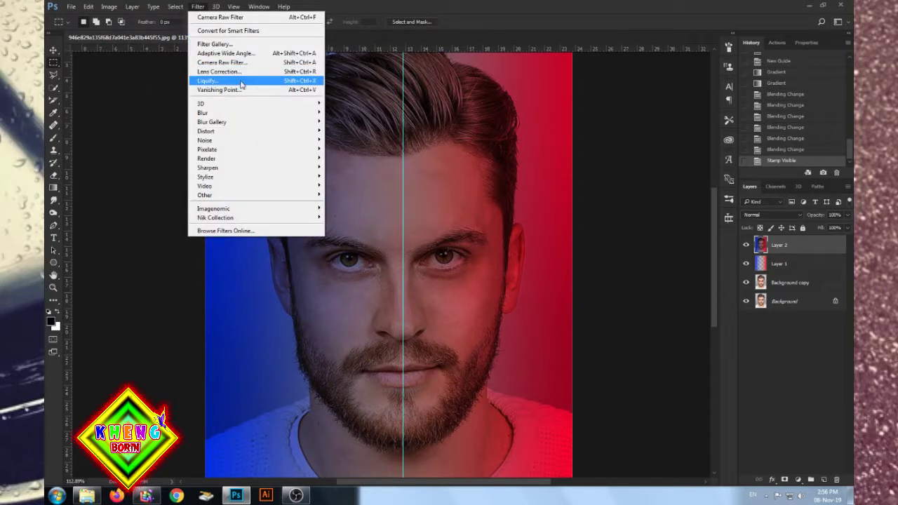
Apply Camera Raw to Layer 2: Exposure +0.70, Contrast +73, Highlights +13, Shadows +2, Clarity +35, Vibrance +11.
click(247, 67)
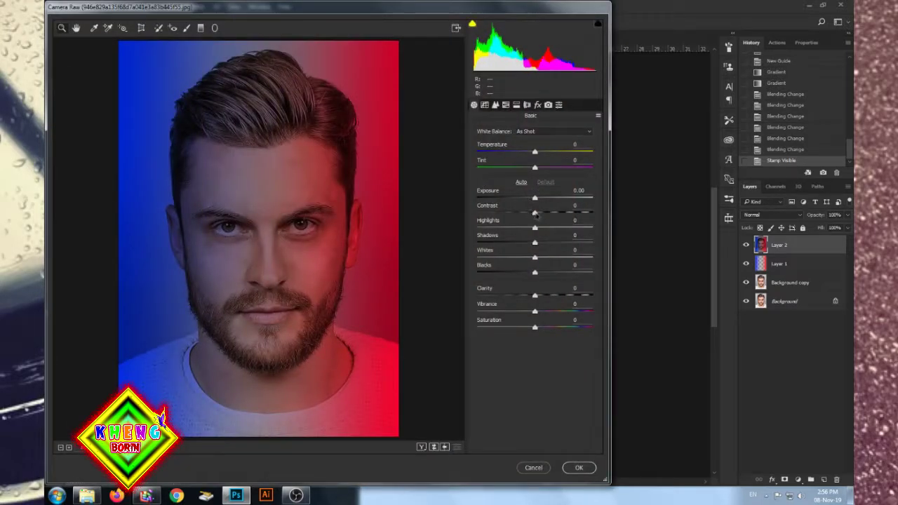
drag(536, 216, 579, 209)
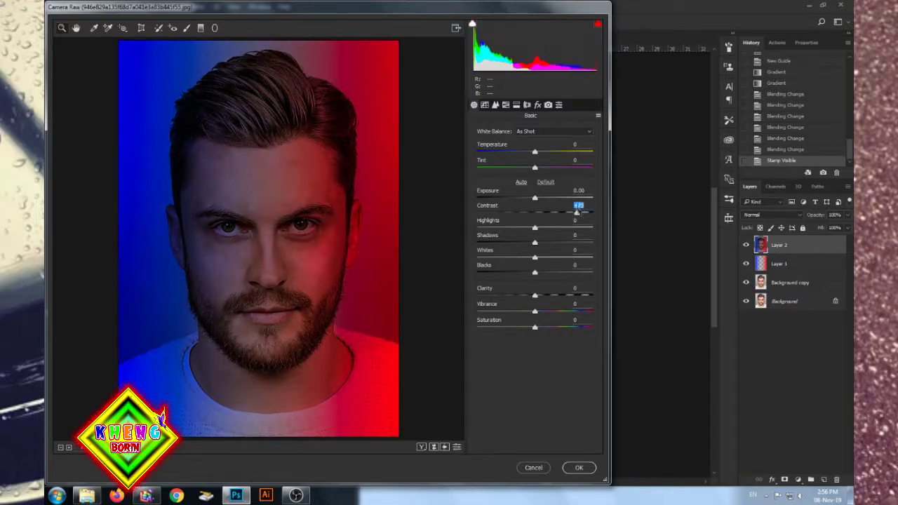
drag(534, 199, 542, 198)
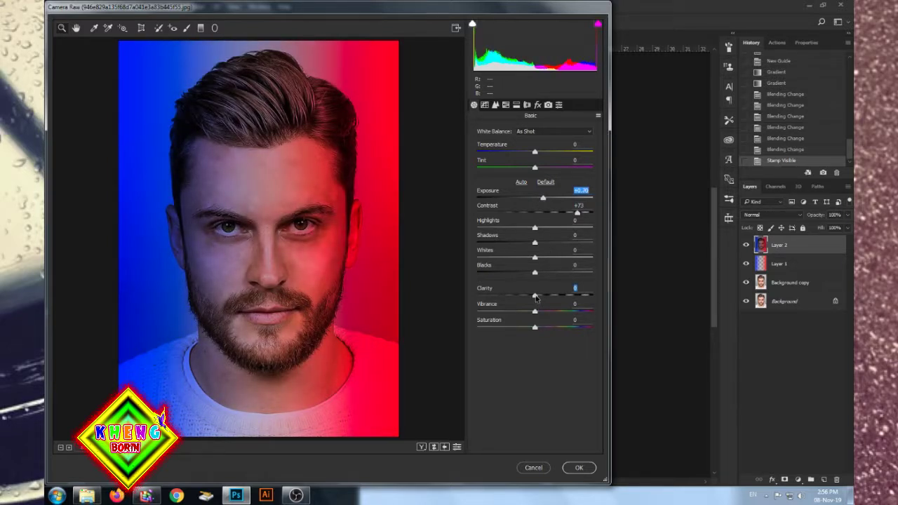
drag(534, 295, 555, 295)
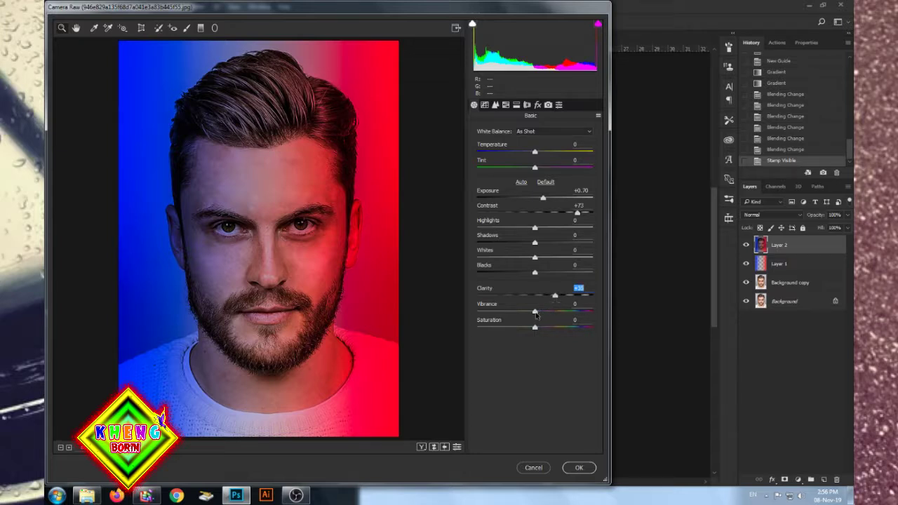
drag(535, 312, 541, 312)
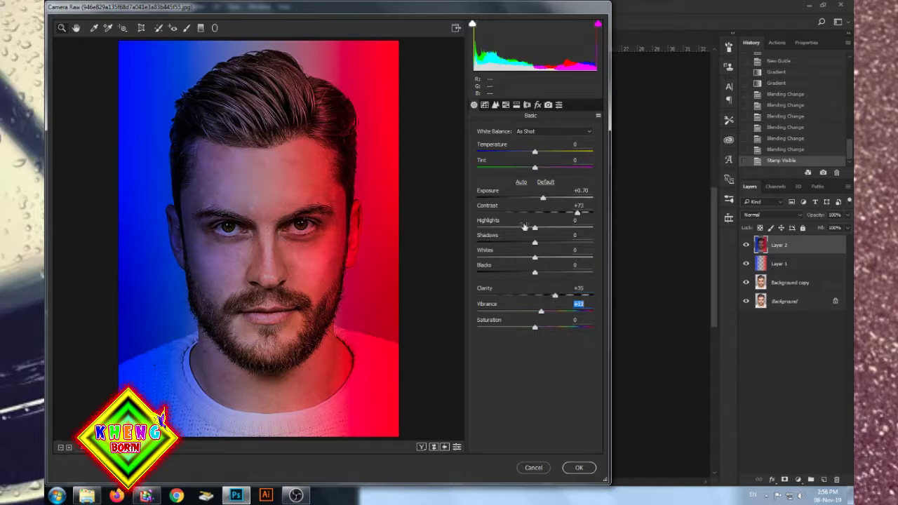
mouse_move(534, 229)
mouse_down()
mouse_move(547, 244)
mouse_move(538, 245)
mouse_up()
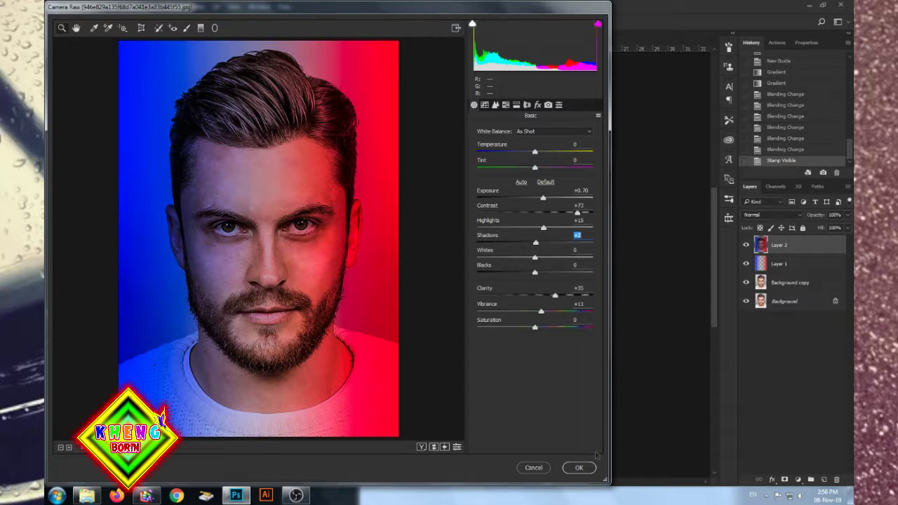
click(578, 468)
click(587, 471)
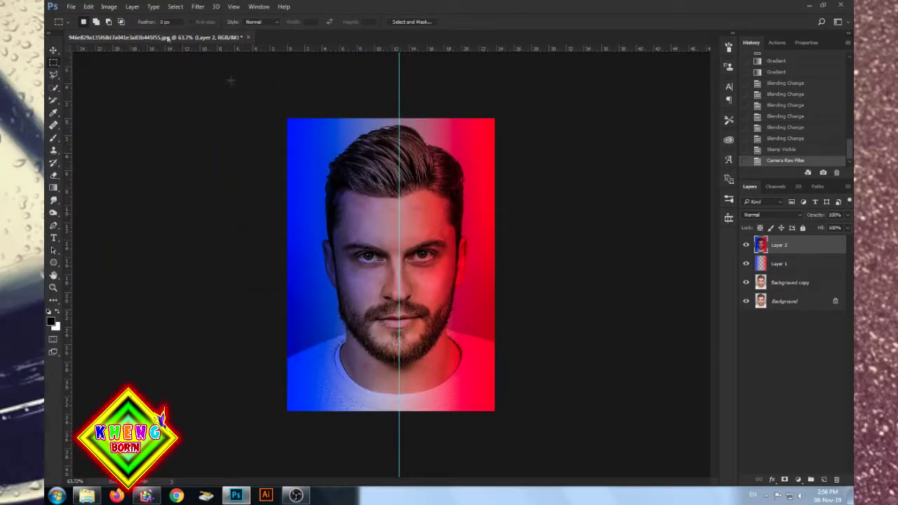
Switch to the Move tool and undo an accidental nudge of Layer 2.
click(52, 50)
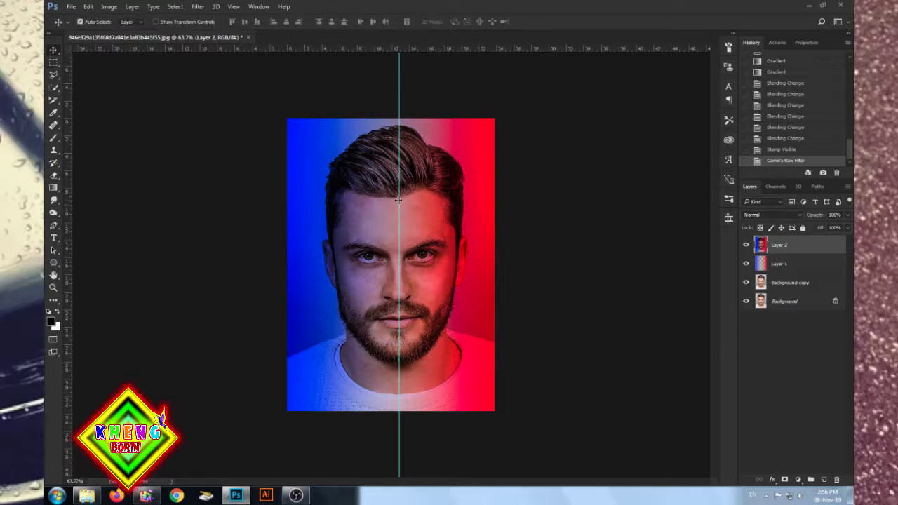
drag(398, 201, 407, 202)
key(ctrl+z)
Drag the vertical centre guide onto the ruler, then select Layer 2, Layer 1 and Background copy.
drag(397, 204, 551, 211)
scroll(552, 210, down, 2)
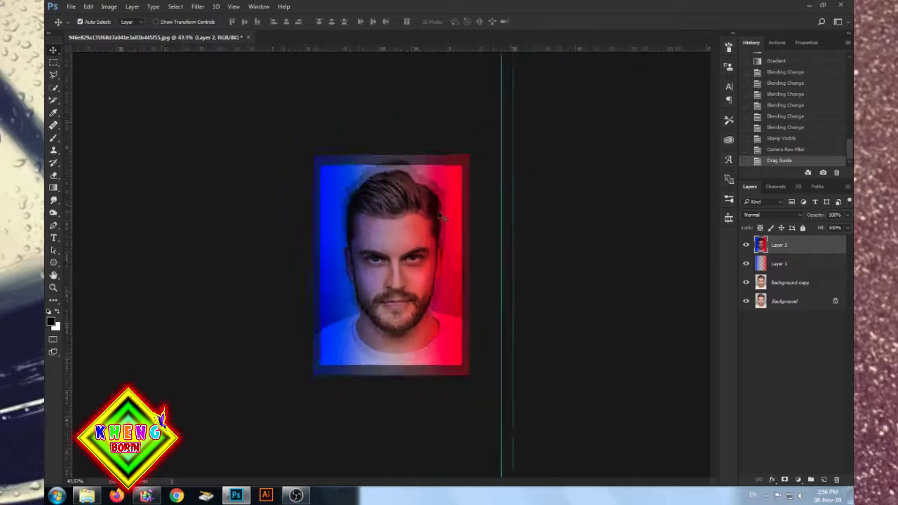
drag(538, 228, 59, 218)
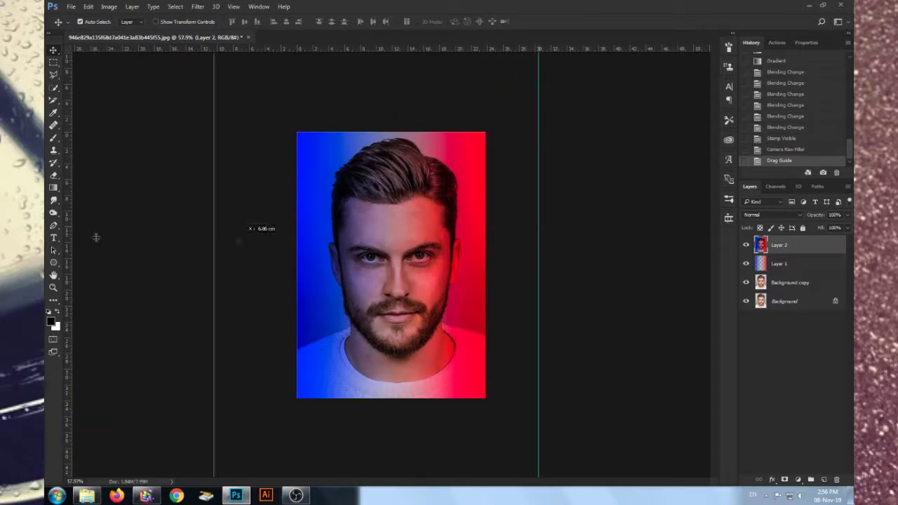
scroll(419, 244, up, 3)
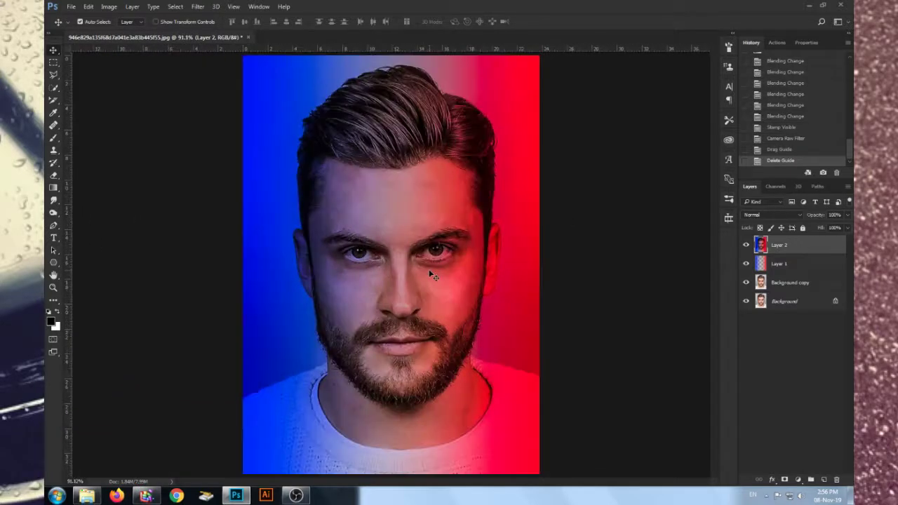
scroll(449, 281, down, 1)
shift+click(792, 283)
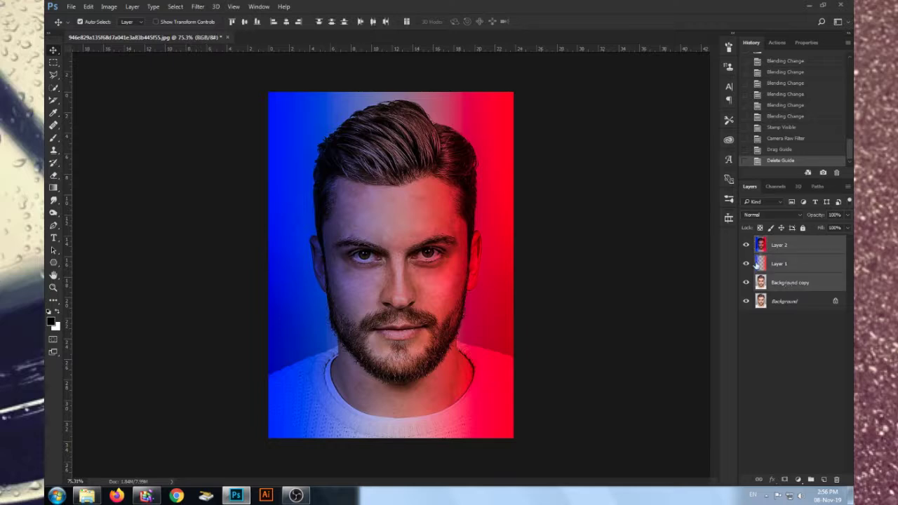
Group the three layers as Group 1 and toggle its visibility for before/after, leaving it visible.
key(ctrl+g)
click(747, 242)
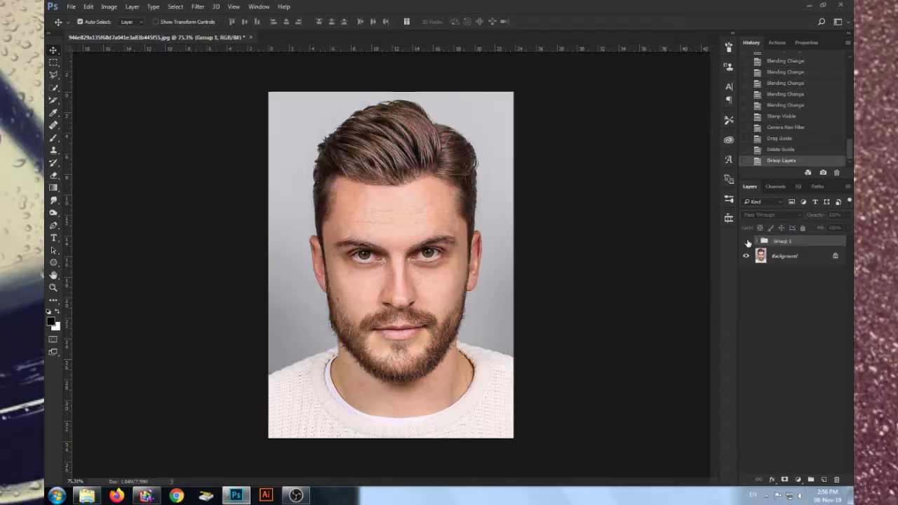
click(747, 242)
click(747, 242)
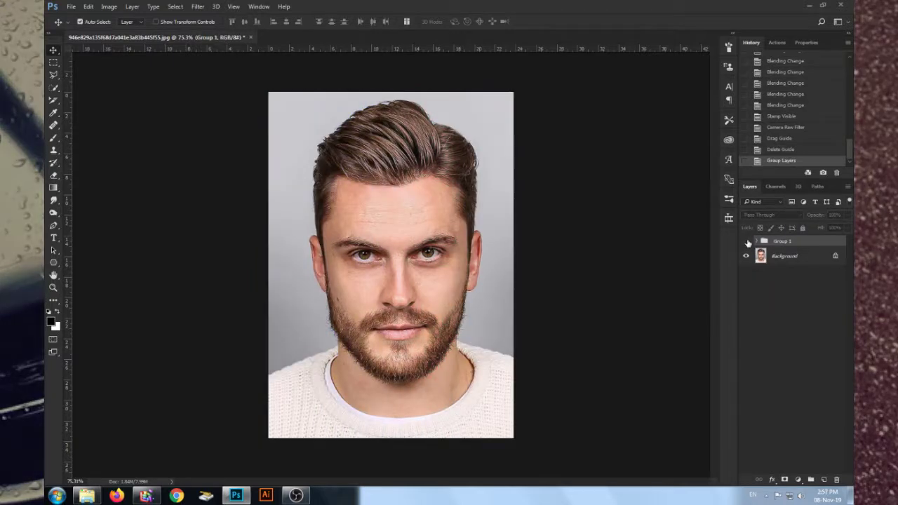
click(746, 241)
click(746, 241)
click(747, 242)
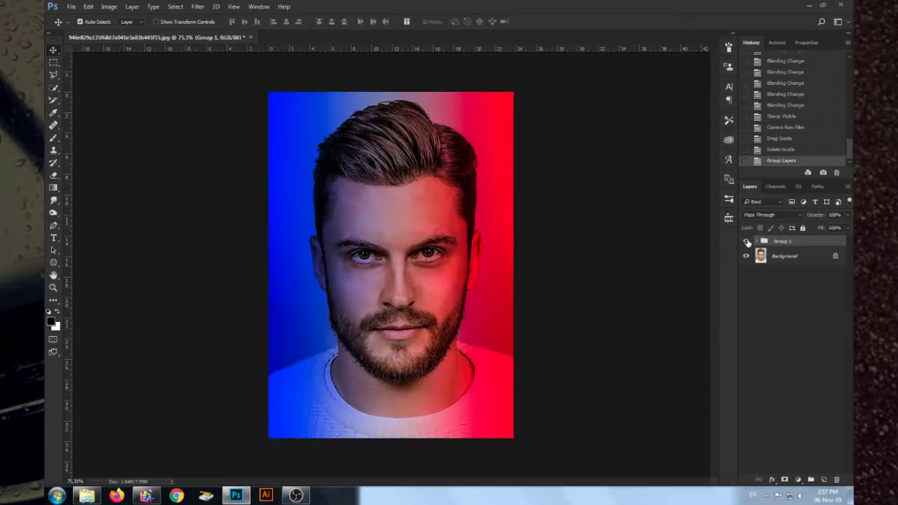